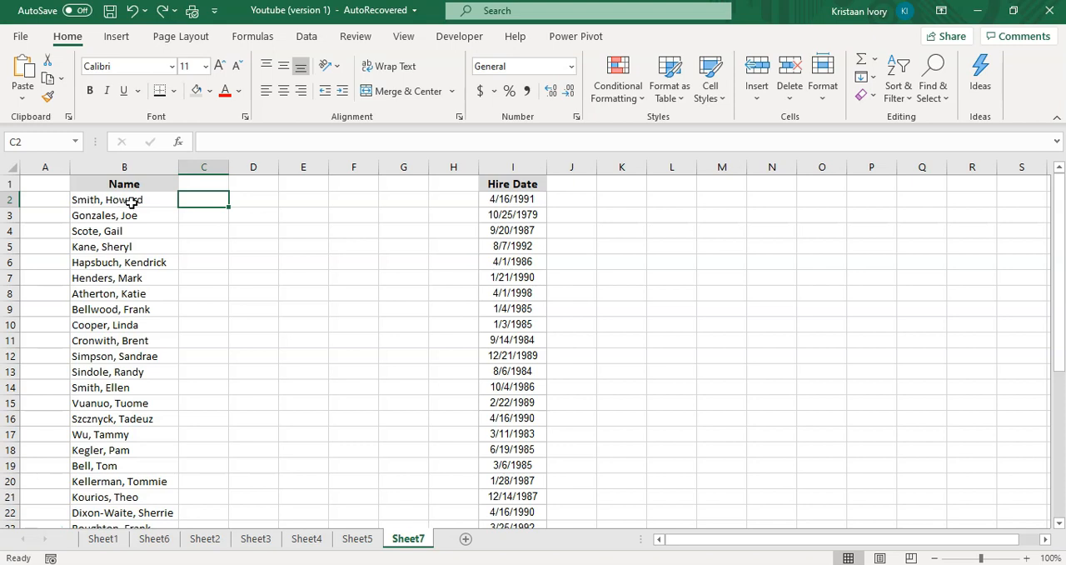
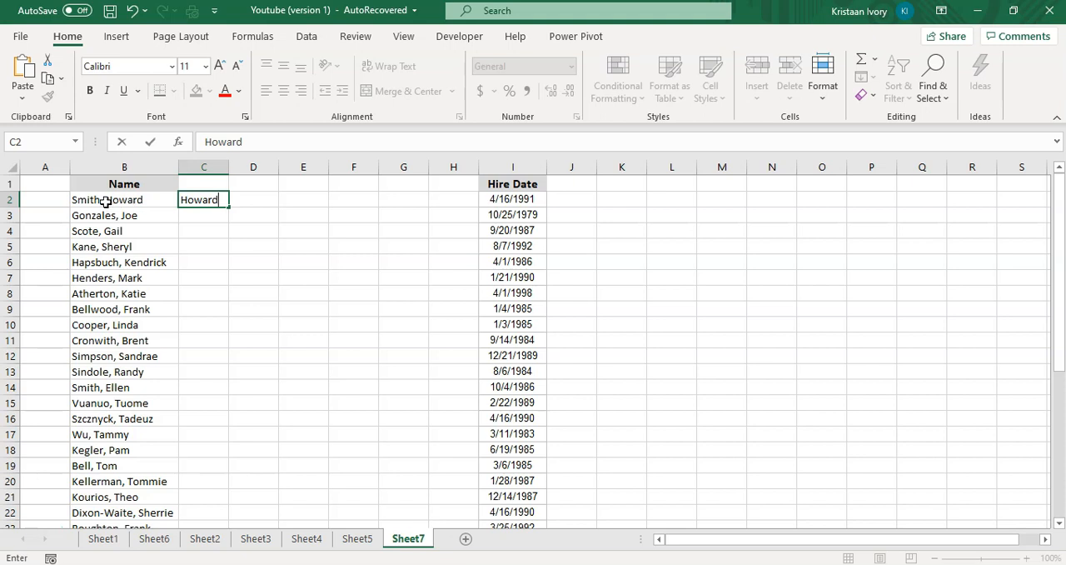
Enter the first person's first name in C2 and Flash Fill the remaining first names down column C from C3.
key("Return")
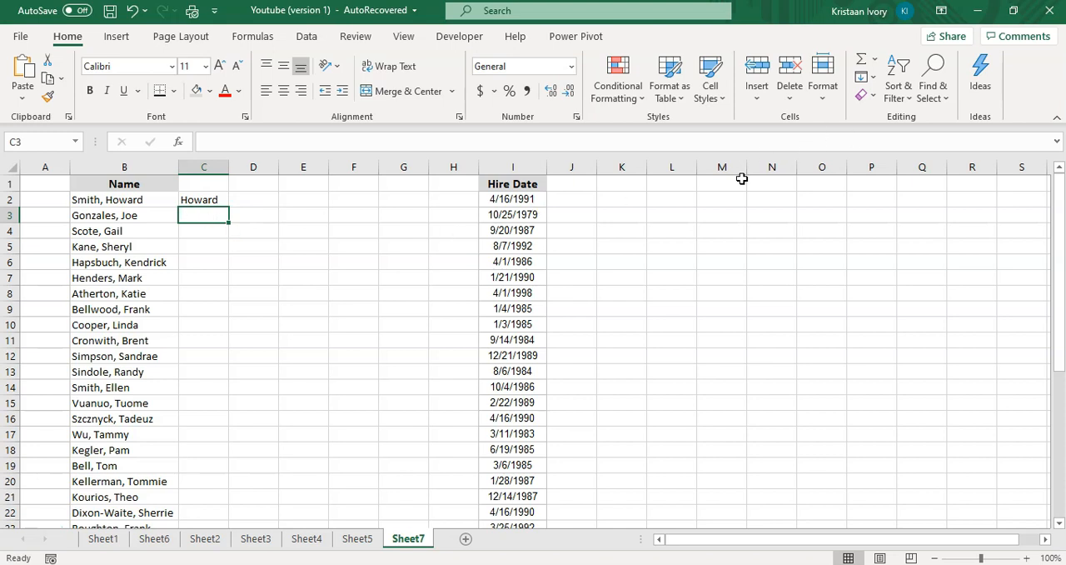
left_click(873, 81)
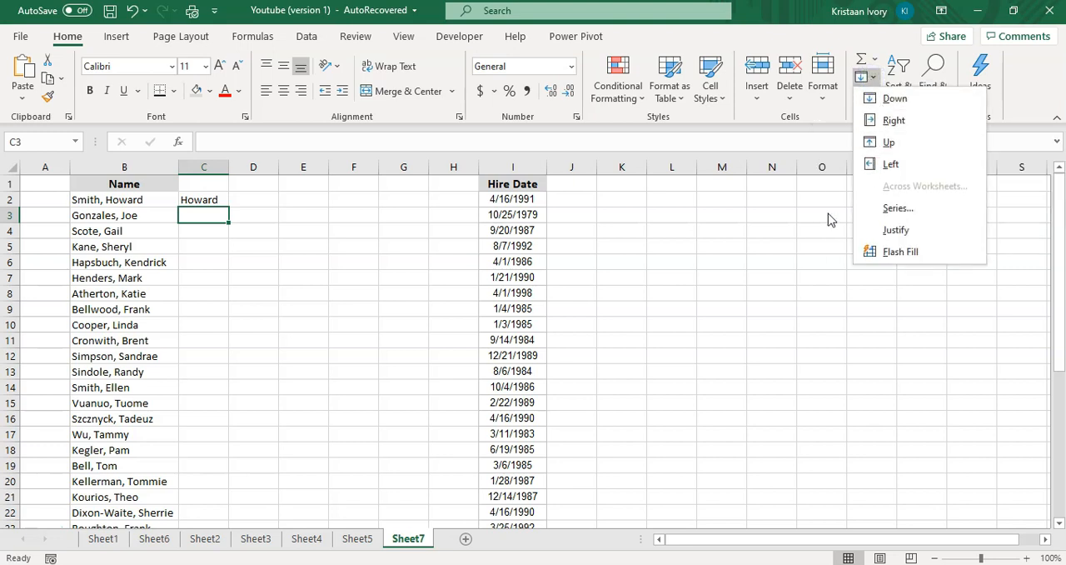
left_click(895, 254)
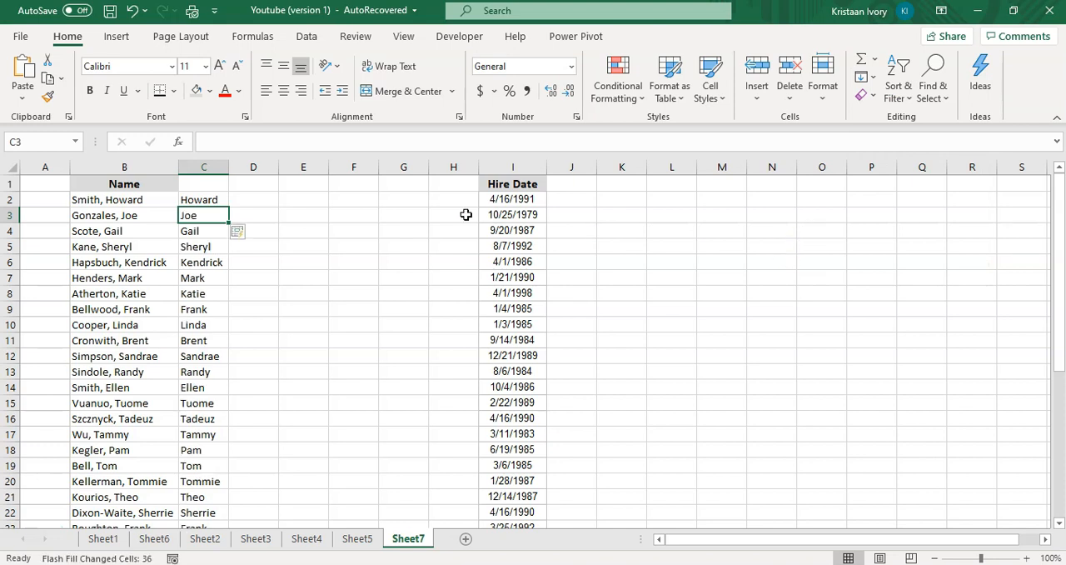
Compare the first names in column C with the full names in column B.
left_click(200, 266)
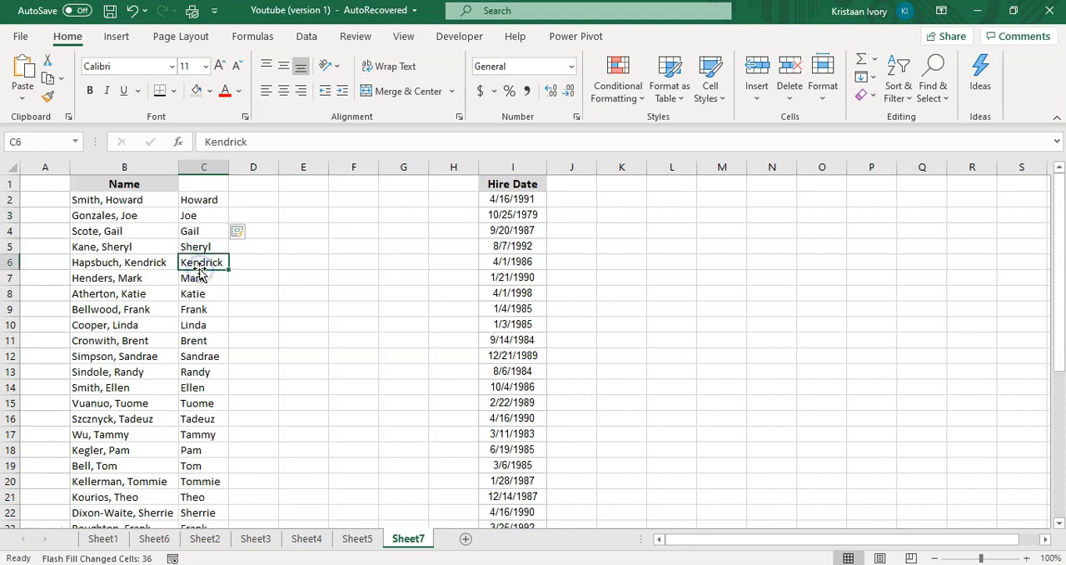
left_click(137, 201)
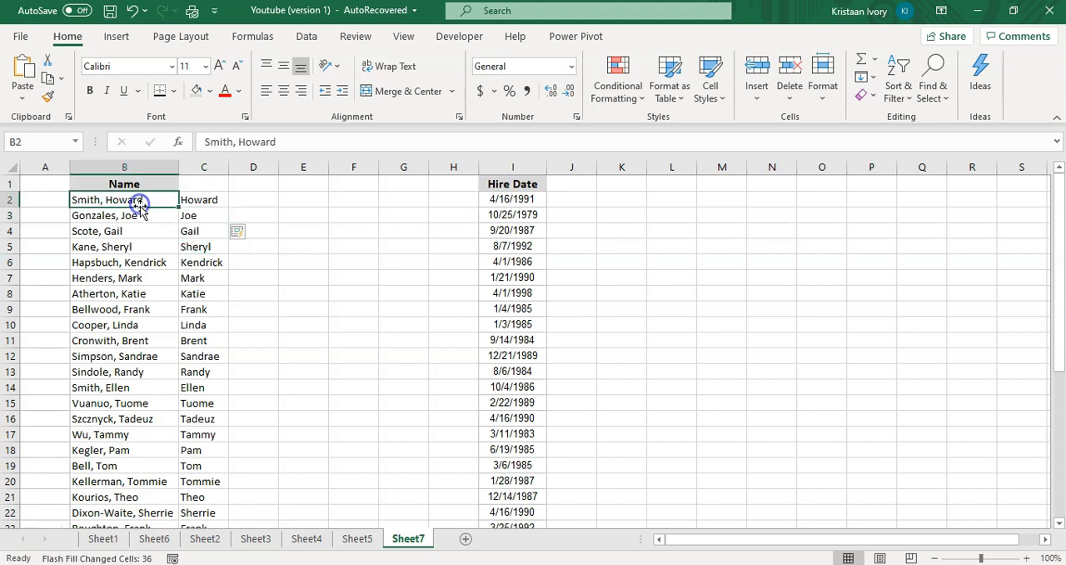
left_click(200, 215)
left_click(158, 200)
left_click(200, 200)
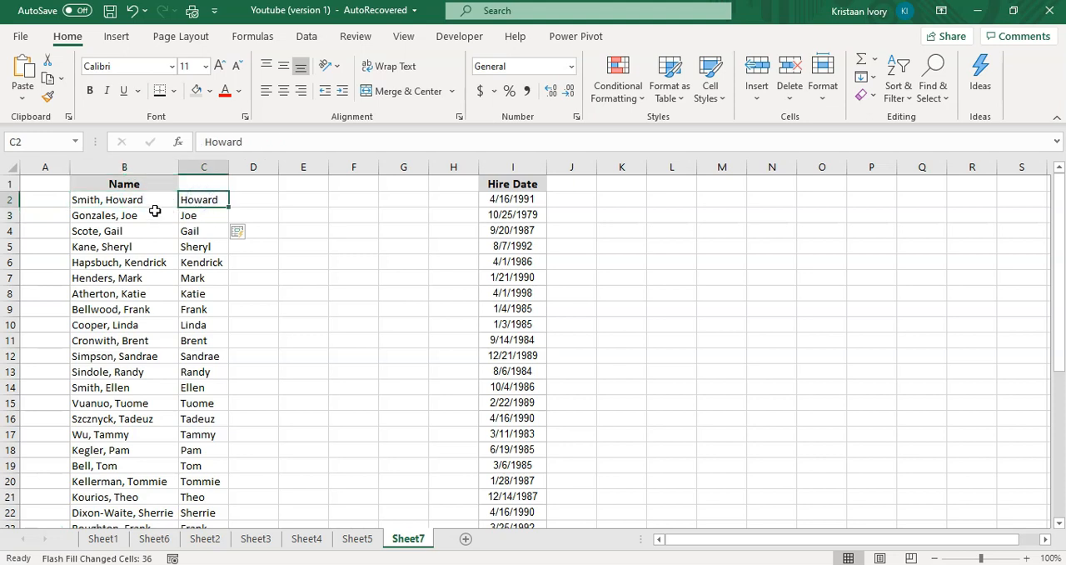
left_click(210, 215)
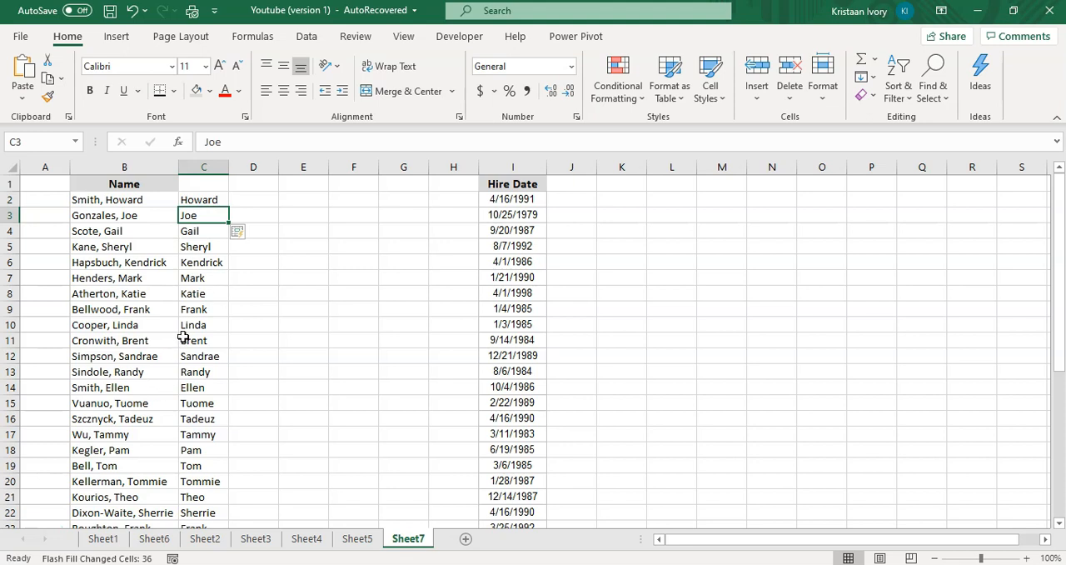
left_click_drag(220, 258, 223, 200)
Enter the first person's last name in D2 and Flash Fill the other last names down column D.
left_click(237, 200)
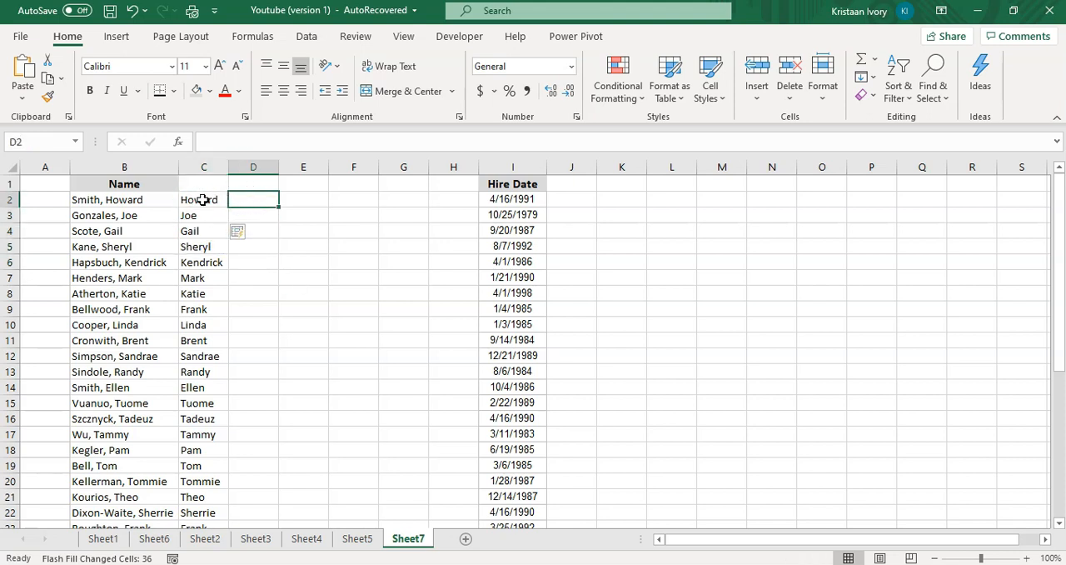
type("SMt")
key("BackSpace")
key("BackSpace")
type("Smith")
key("Return")
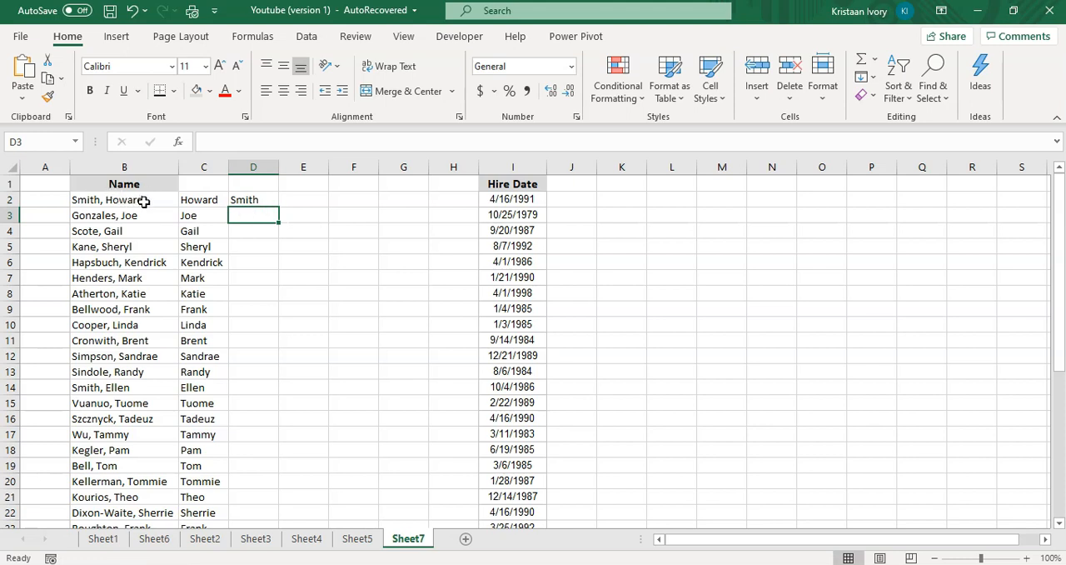
key("ctrl+e")
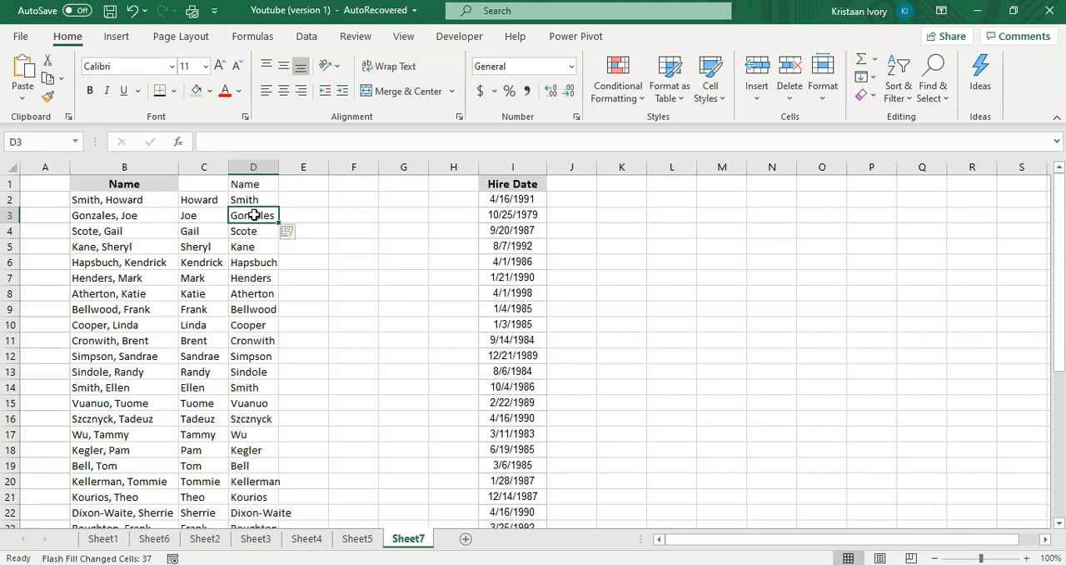
Check the split names and undo all the first-name and last-name entries in columns C and D.
left_click(195, 244)
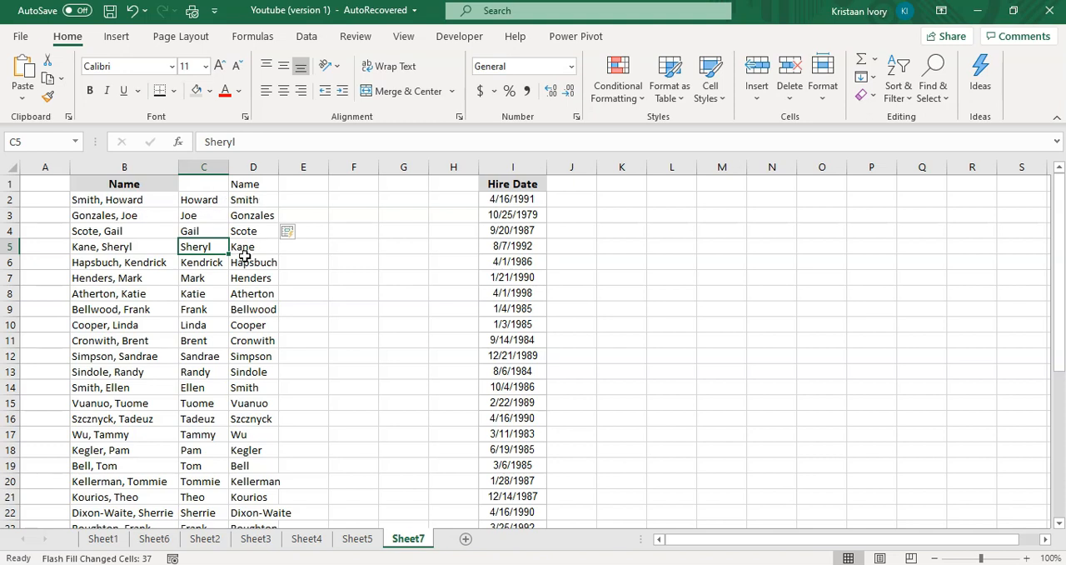
left_click(262, 186)
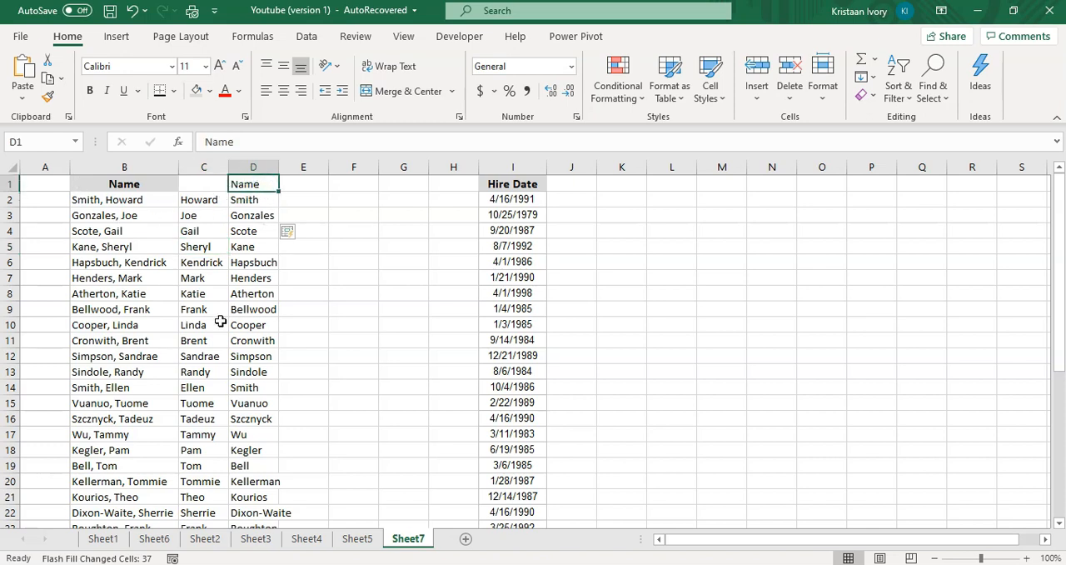
key("ctrl+z")
key("ctrl+z")
key("ctrl+z")
key("ctrl+z")
key("ctrl+z")
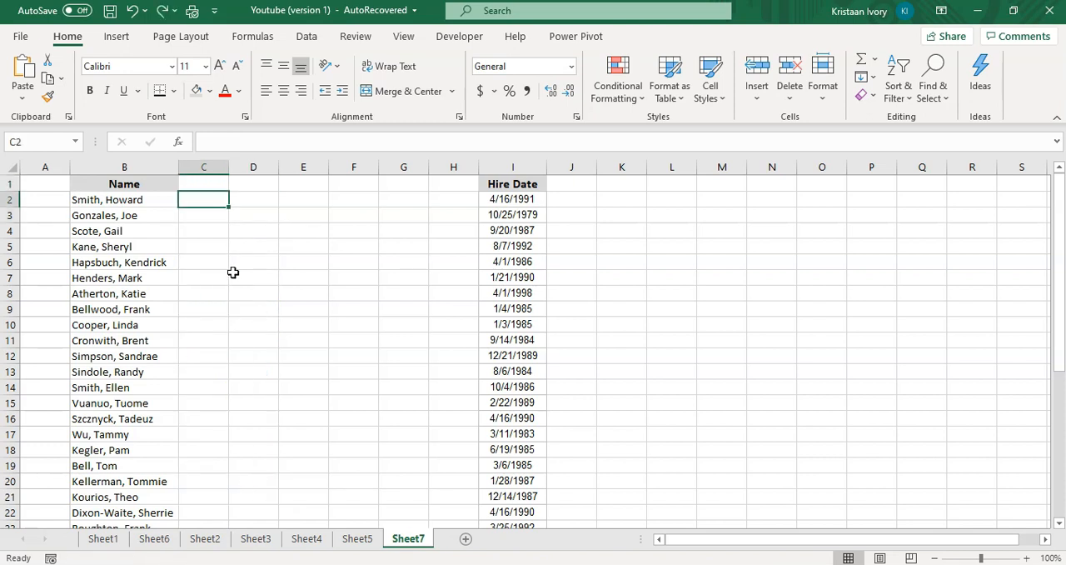
Enter the first person's initial with a period and last name in C2, and Flash Fill that format down column C.
double_click(215, 193)
type("H. Sm")
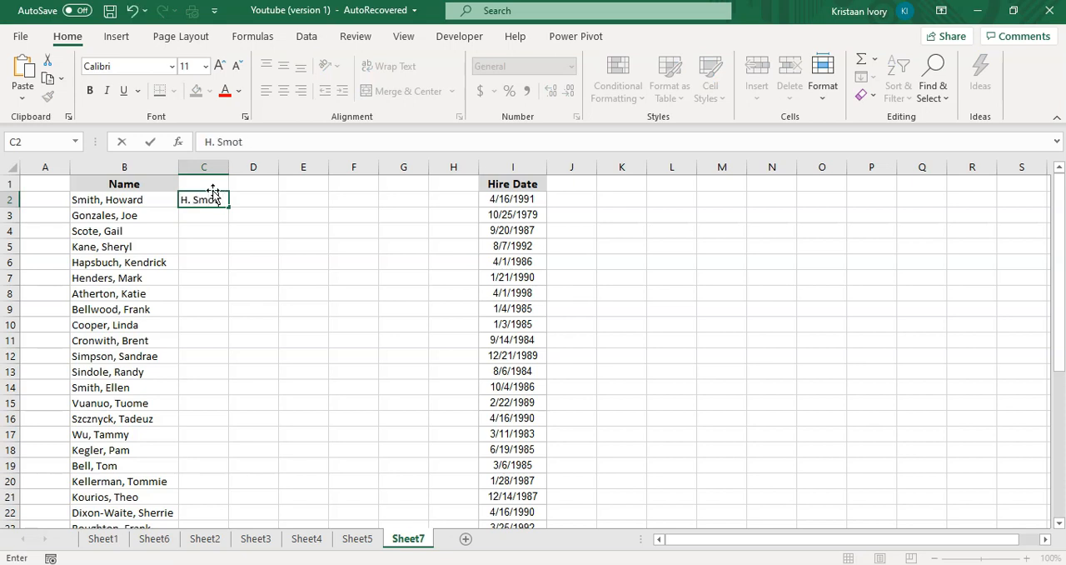
type("ith")
key("Return")
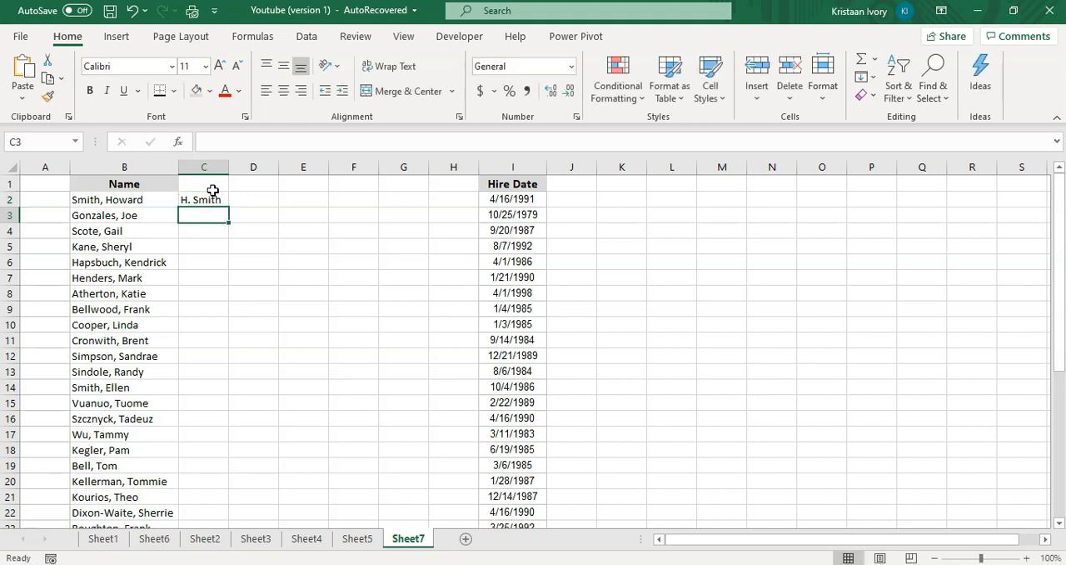
key("ctrl+e")
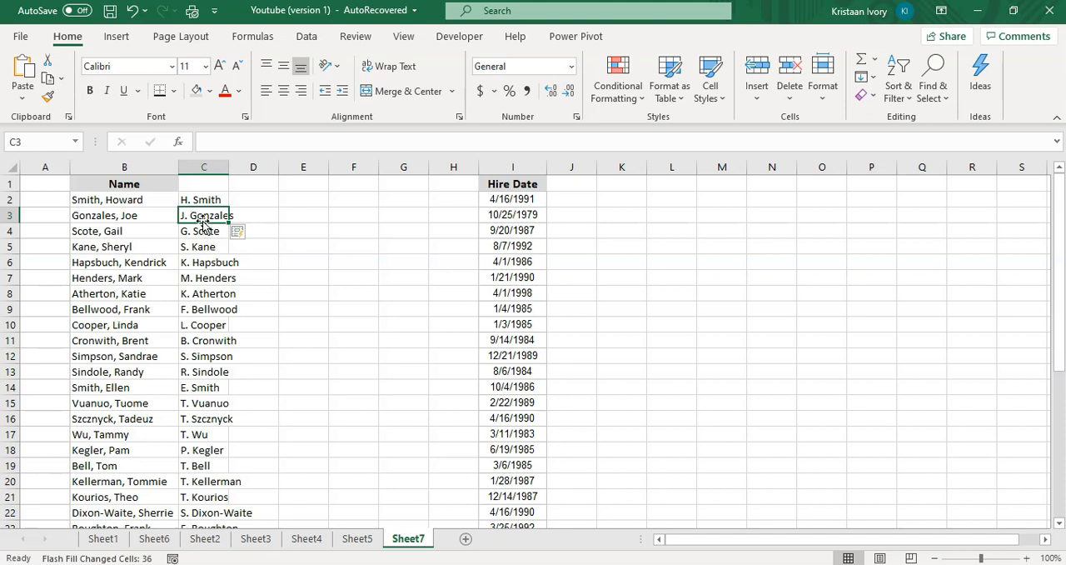
Undo the Flash Fill and the C2 entry of the initial-and-last-name format.
left_click(203, 200)
key("ctrl+z")
key("ctrl+z")
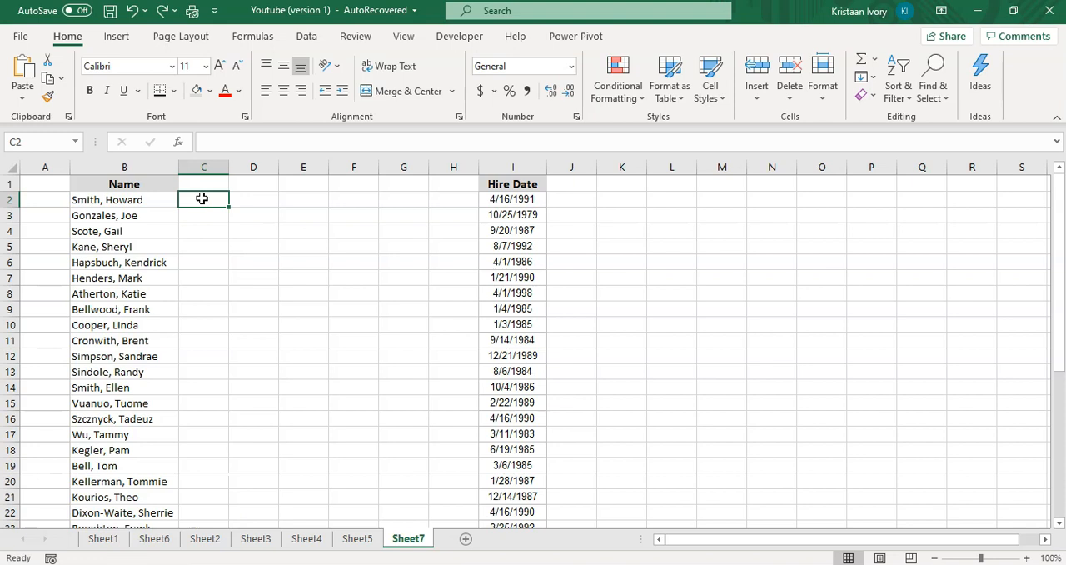
Enter the first person's e-mail address in C2, built from first initial and last name at the madeup.com domain.
type("h")
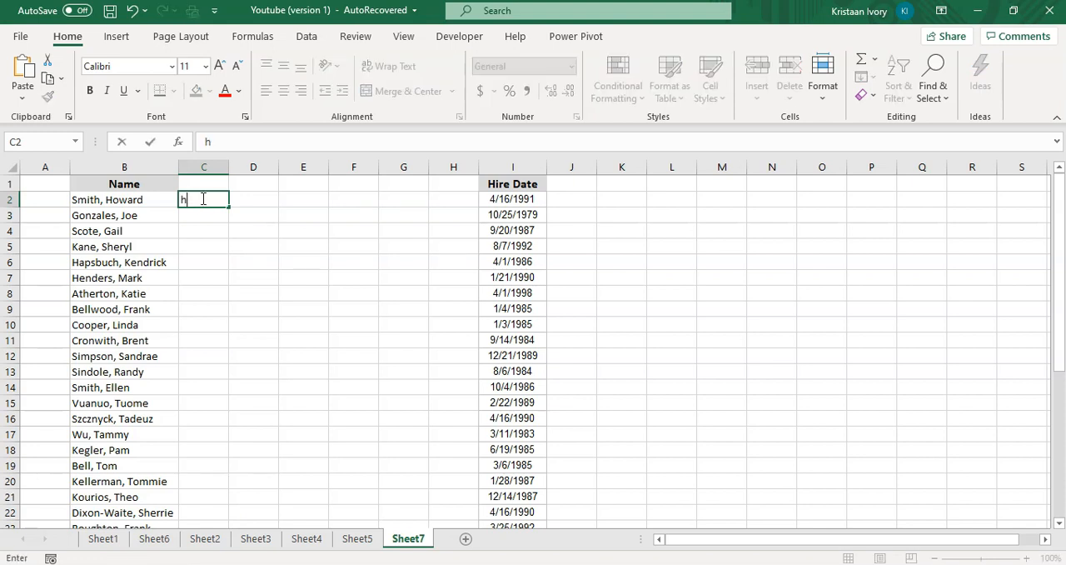
type("smith@")
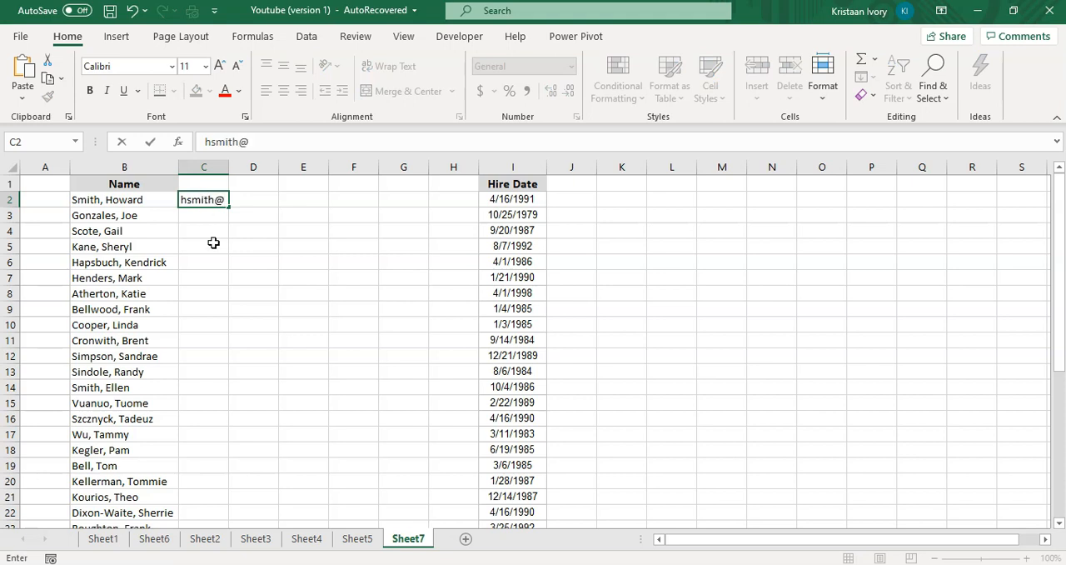
type("madeup.com")
key("Return")
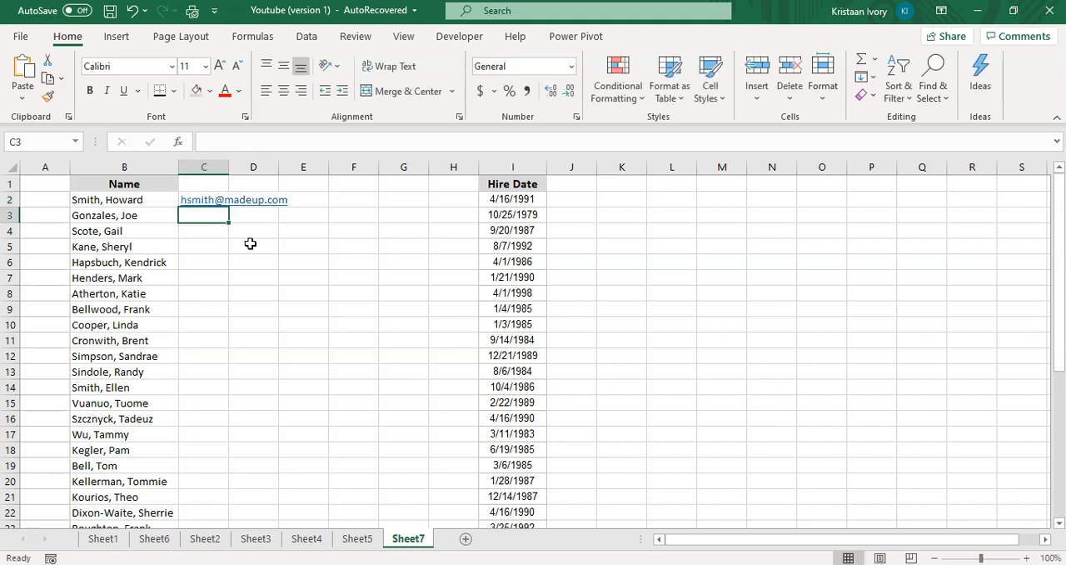
Try to Flash Fill column C from the single e-mail example in C2, and undo the fill.
key("ctrl+e")
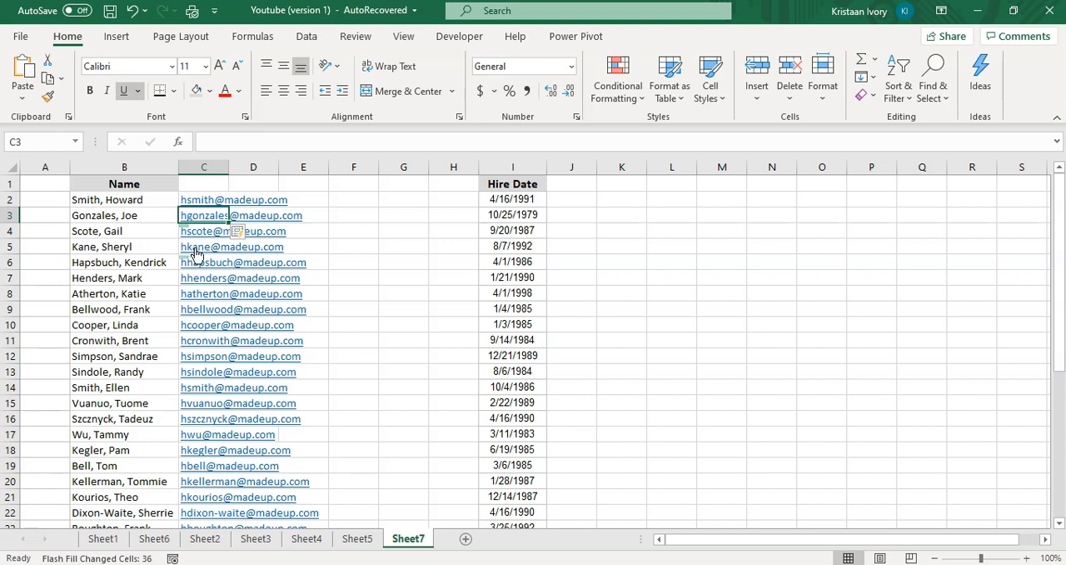
key("ctrl+z")
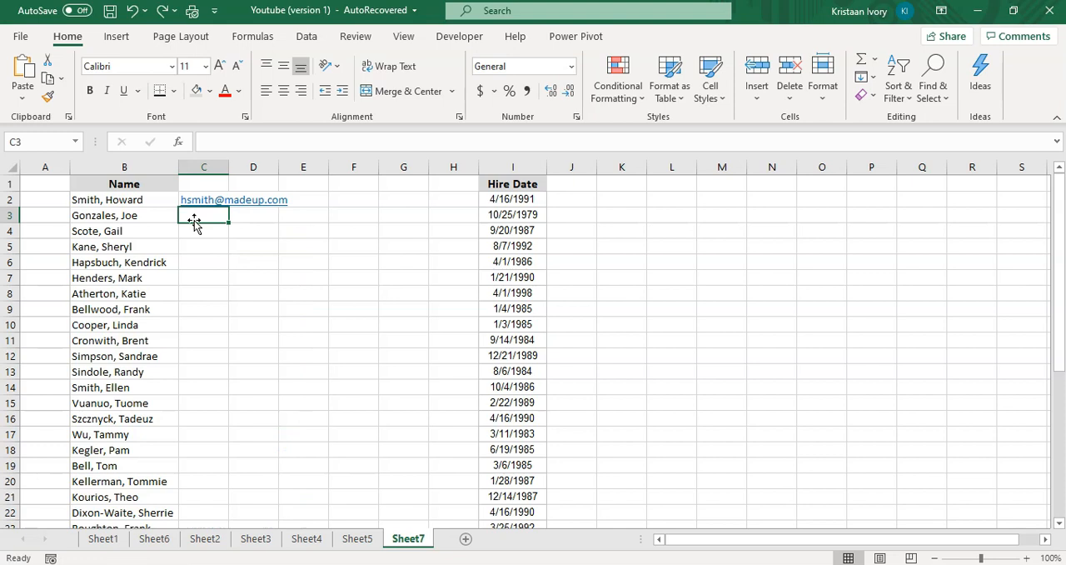
Enter the second person's e-mail address in C3 in the same format and Flash Fill the remaining addresses down column C.
type("jgonza")
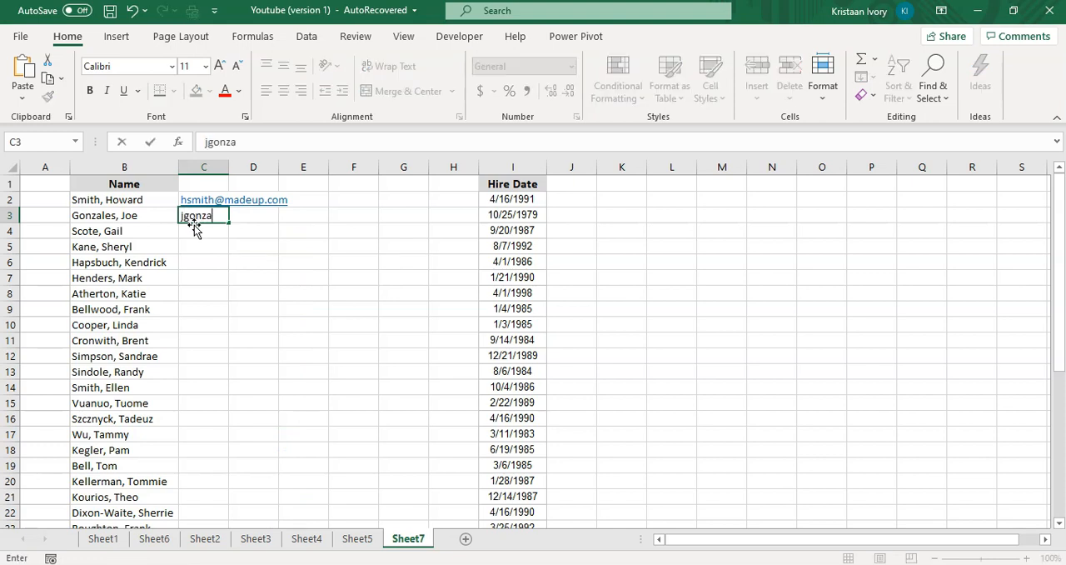
type("les@madeup.com")
key("Return")
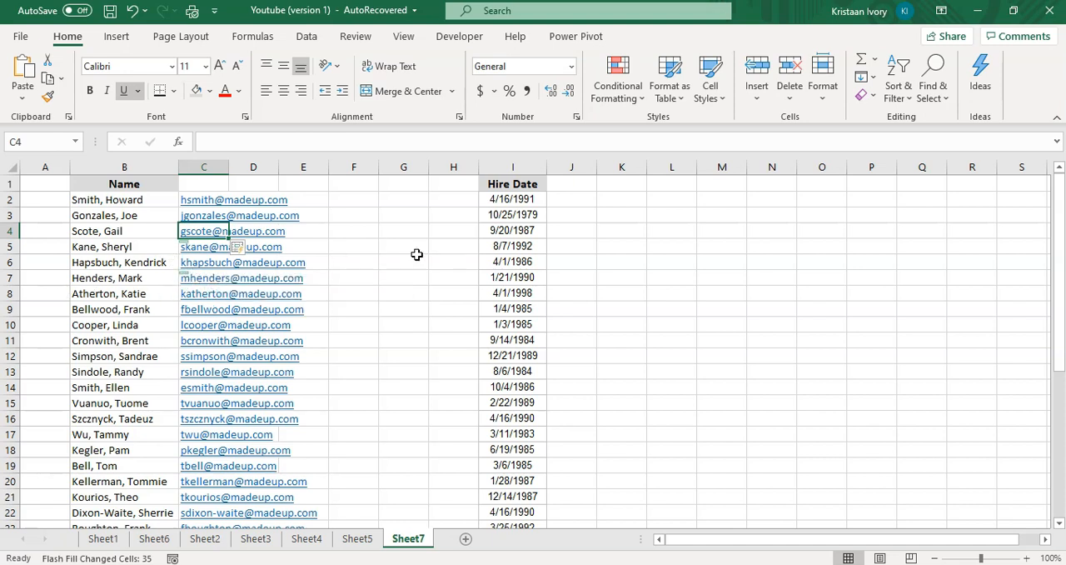
Enter 1991 in J2 as the hire year and Flash Fill the years down column J.
left_click(570, 201)
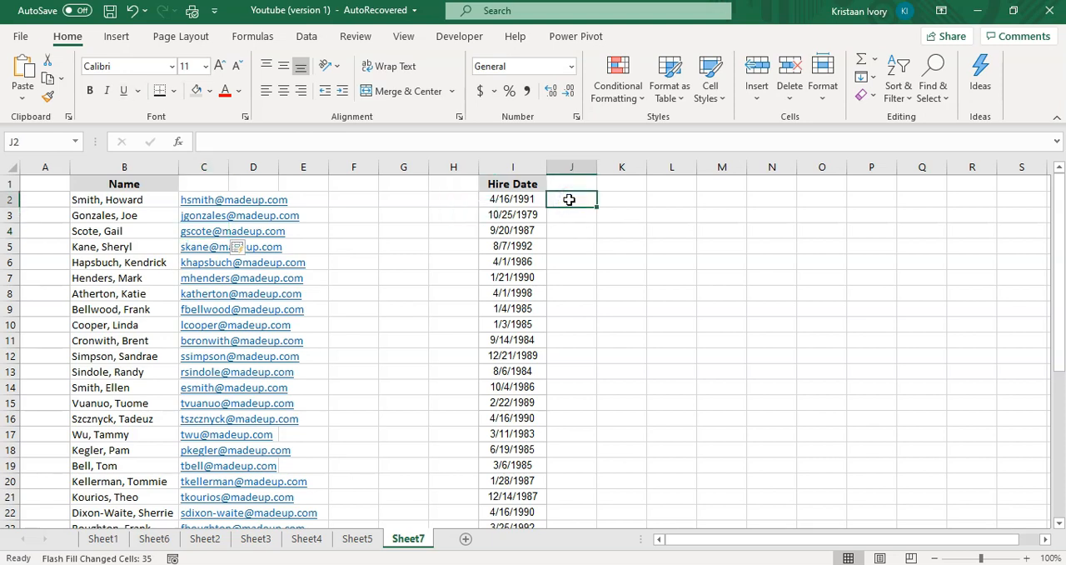
type("1991")
key("Return")
key("ctrl+e")
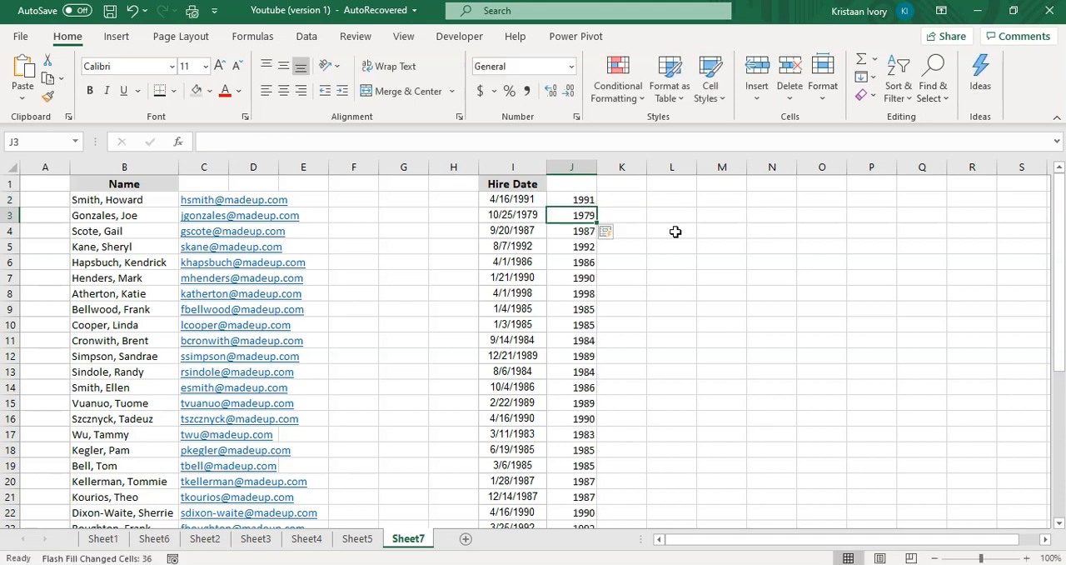
left_click(573, 246)
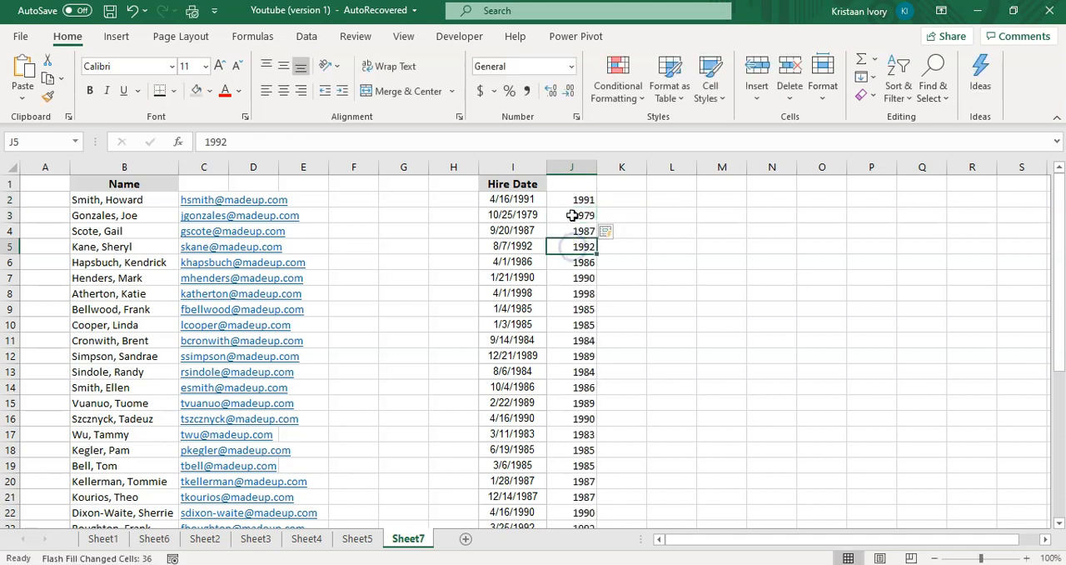
Enter 4 in K2 as the hire month and Flash Fill the months down column K.
left_click(623, 201)
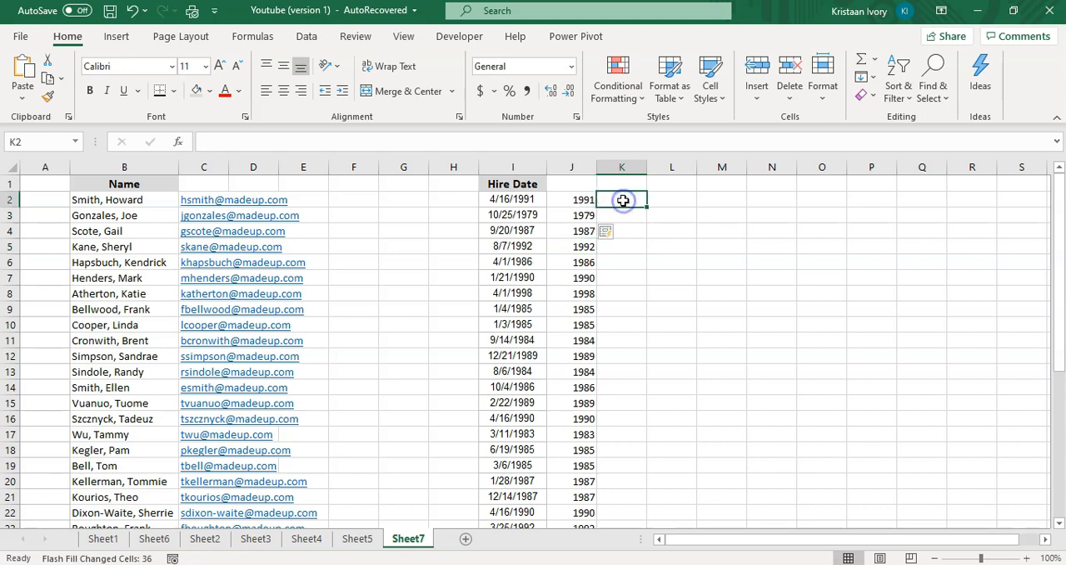
type("1")
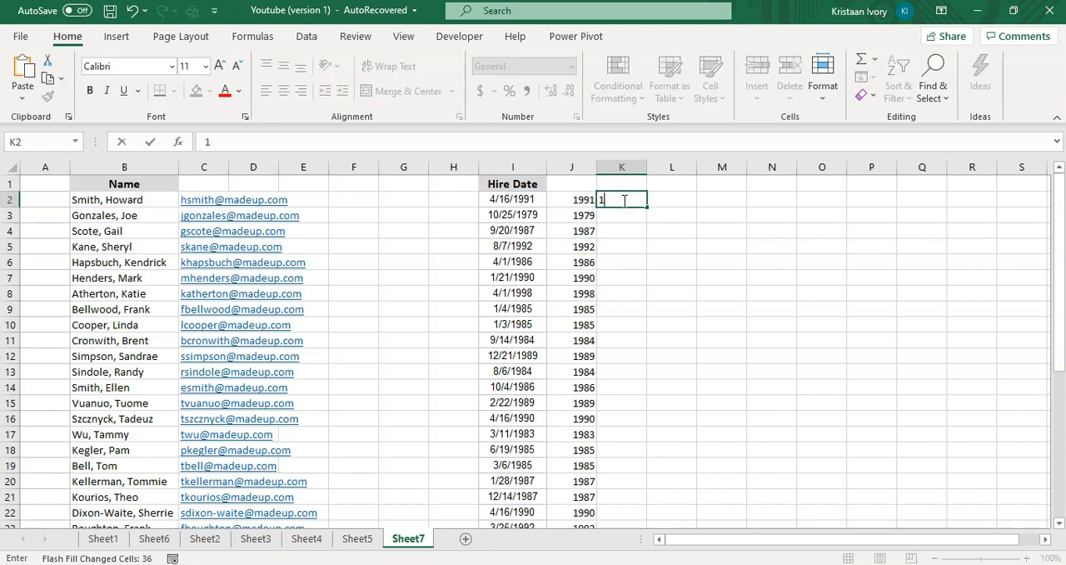
type("4")
key("Return")
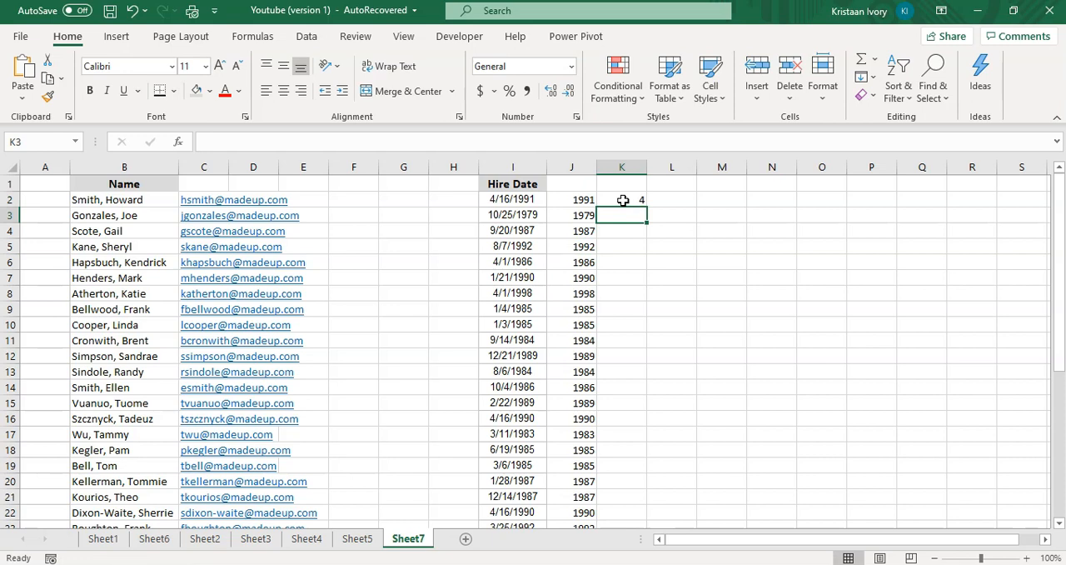
key("ctrl+e")
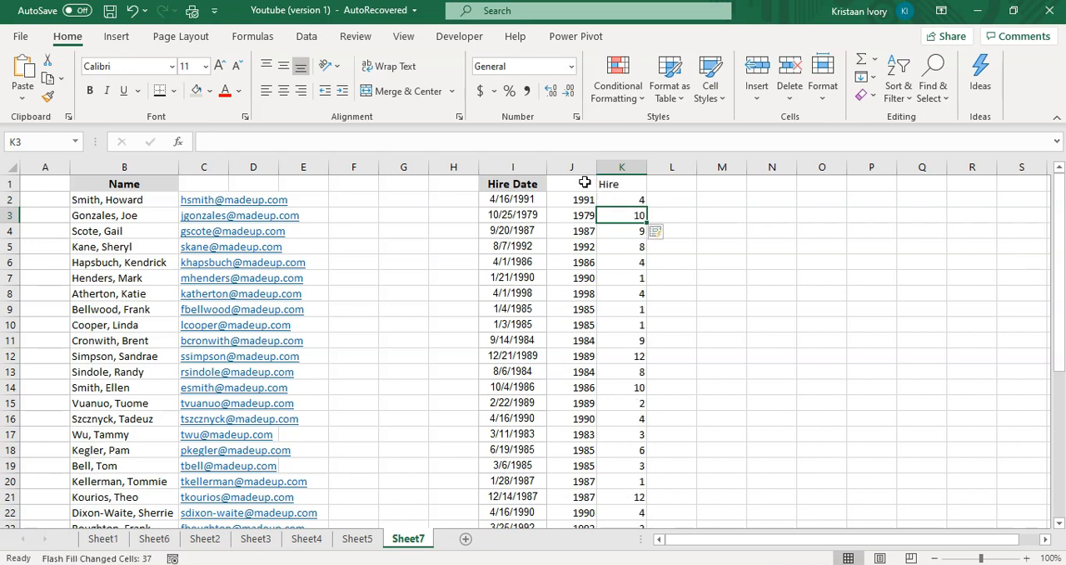
Set the column headings to Year in J1 and Month in K1.
left_click(583, 183)
type("Year")
key("Return")
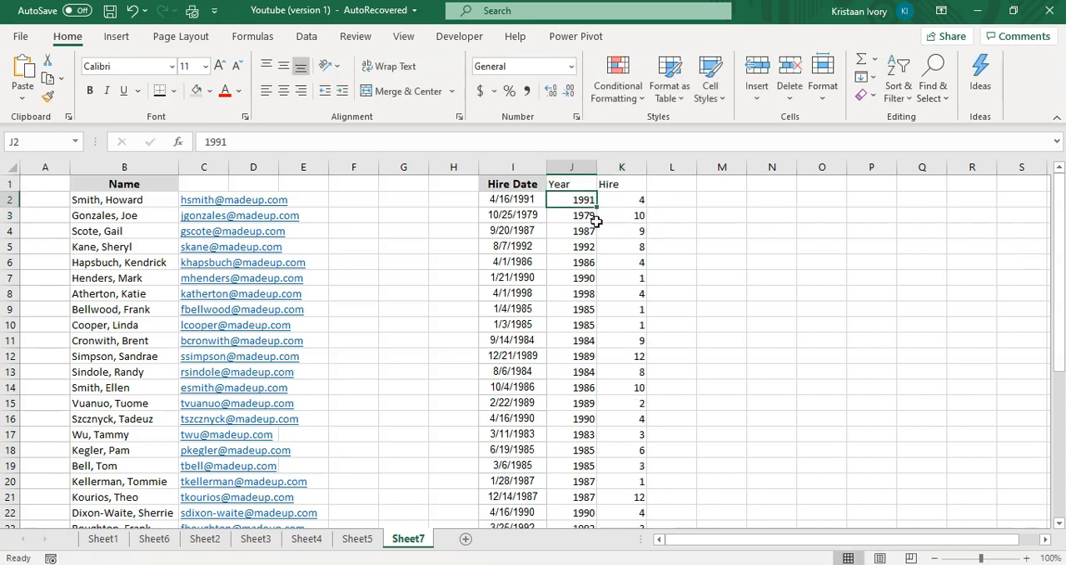
key("Up")
key("Right")
type("Month")
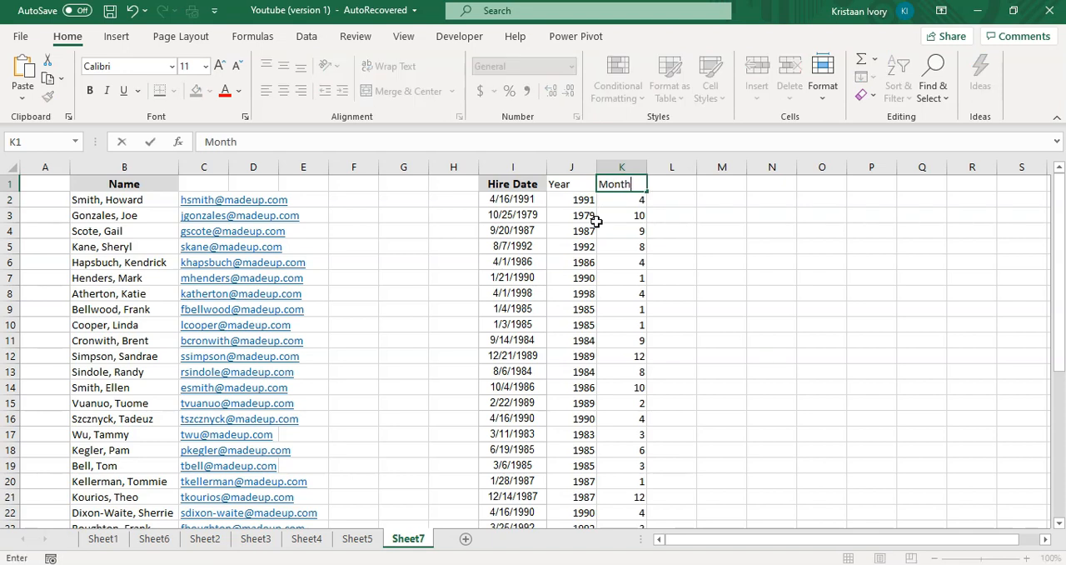
key("Return")
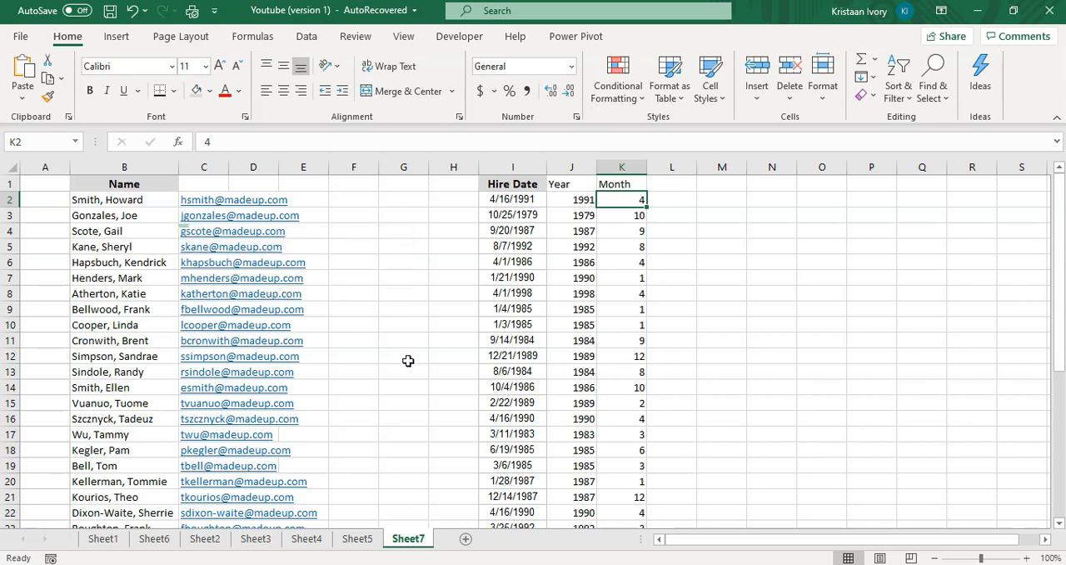
scroll(409, 362, "down", 6)
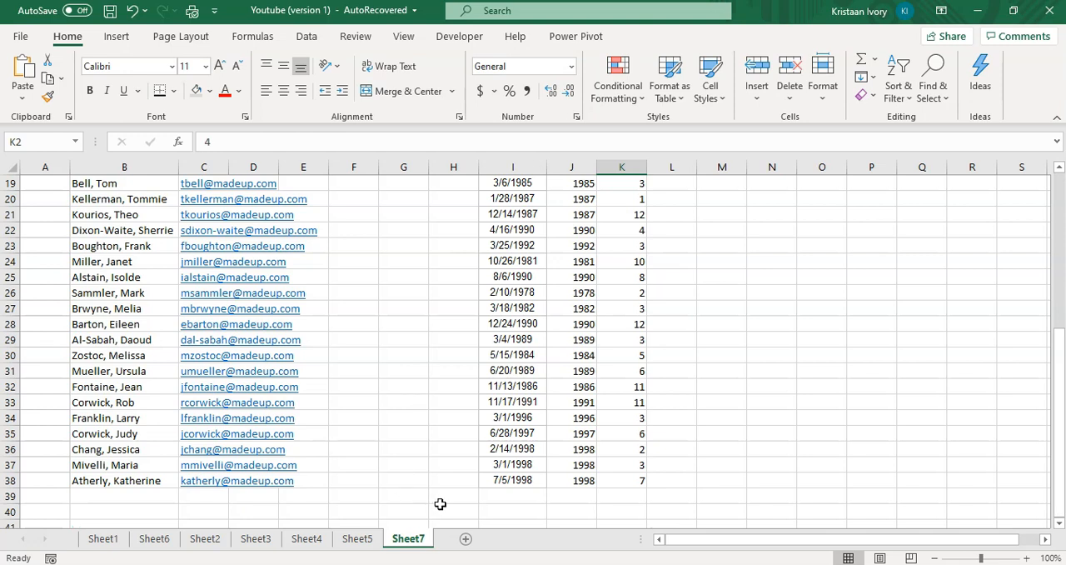